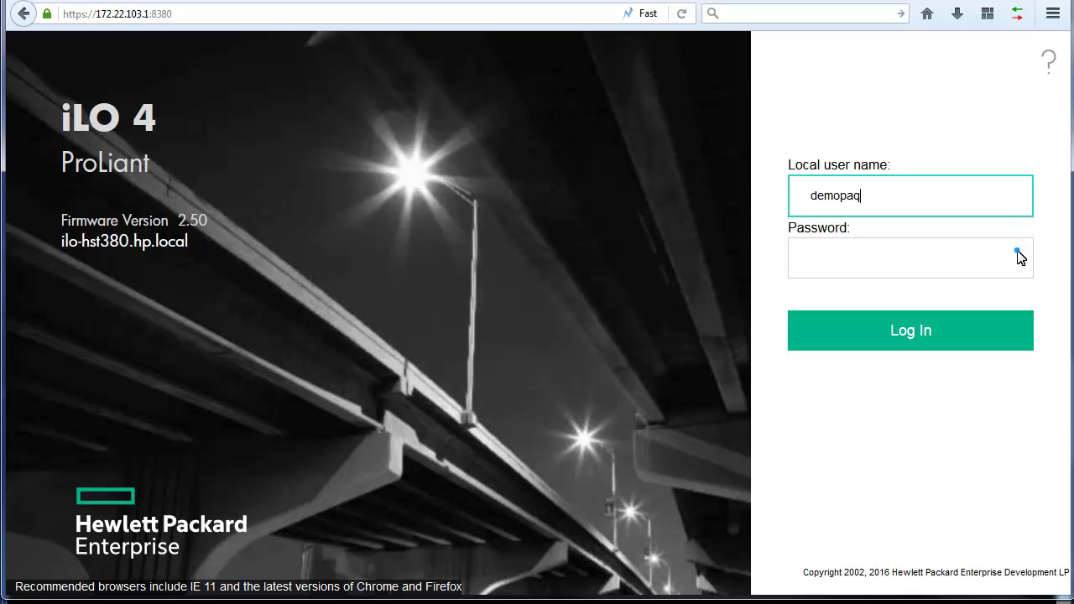
Log in to HPE iLO 4 with the account password
{"action": "left_click", "coordinate": [1016, 254]}
{"action": "type", "text": "*****"}
{"action": "key", "text": "Return"}
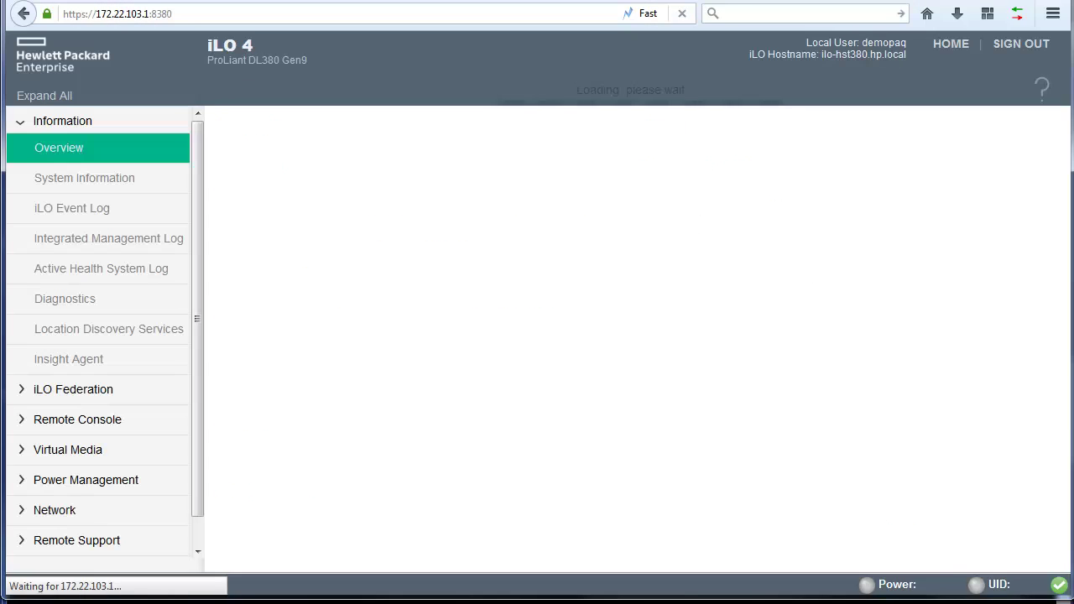
Show the System Information memory inventory listing the six HPE NVDIMM-N controllers
{"action": "left_click", "coordinate": [116, 186]}
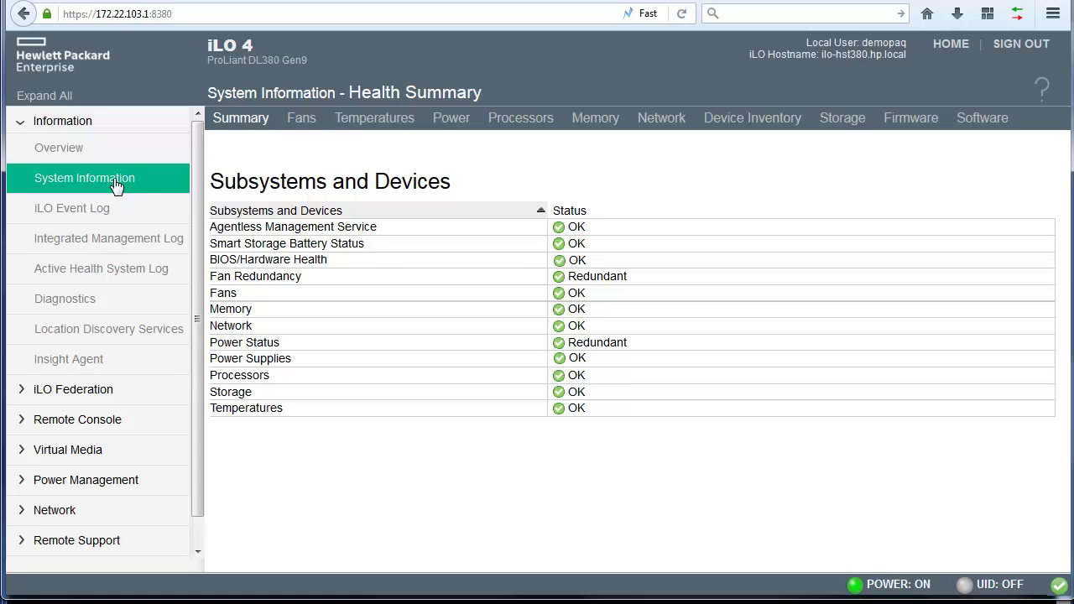
{"action": "left_click", "coordinate": [715, 121]}
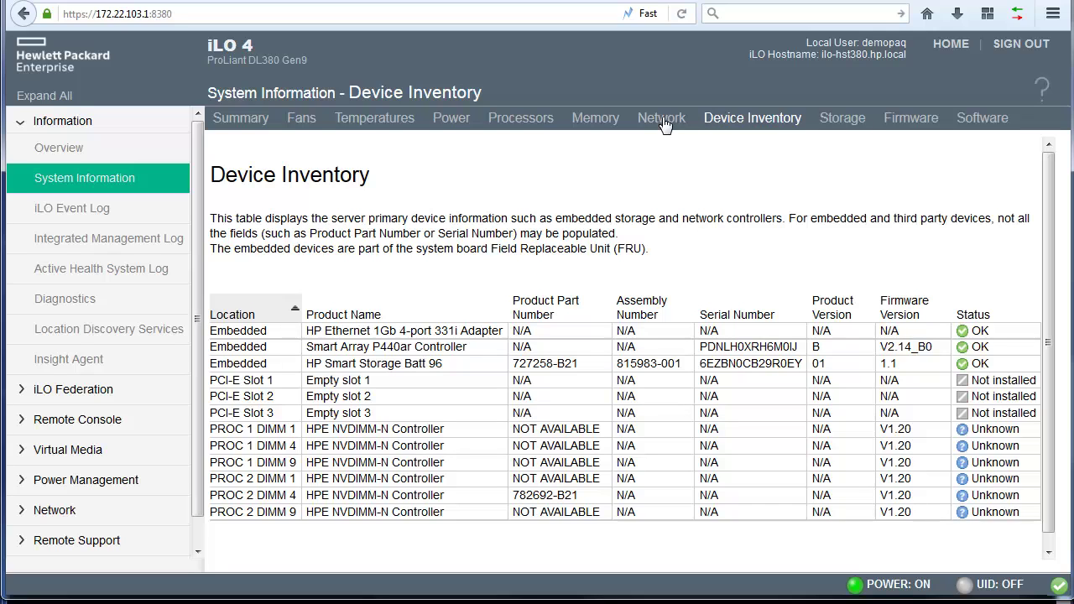
{"action": "left_click", "coordinate": [594, 117]}
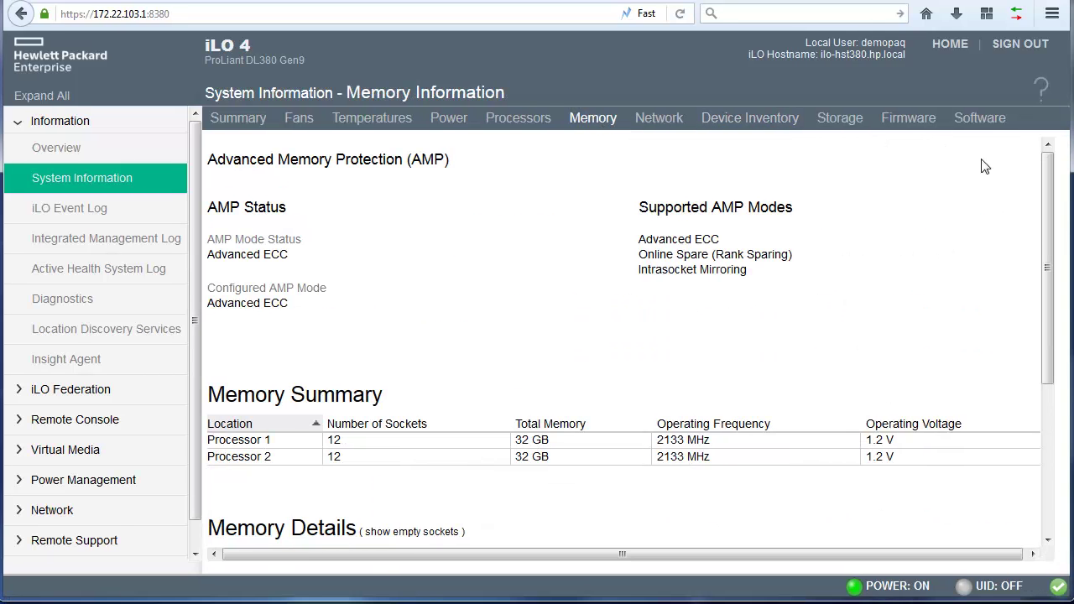
{"action": "left_click_drag", "start_coordinate": [1042, 221], "coordinate": [1042, 371]}
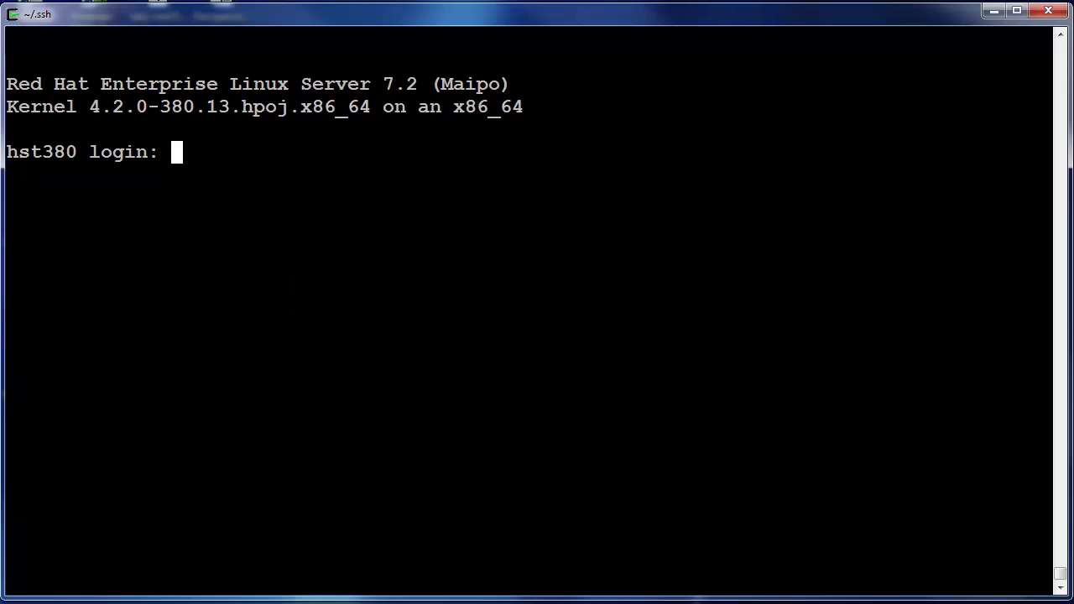
Log in to host hst380 as root and clear the screen
{"action": "type", "text": "root"}
{"action": "key", "text": "Return"}
{"action": "key", "text": "Return"}
{"action": "key", "text": "ctrl+l"}
Connect hprest to the HpBios subsystem and list its NVDIMM settings
{"action": "type", "text": "hp"}
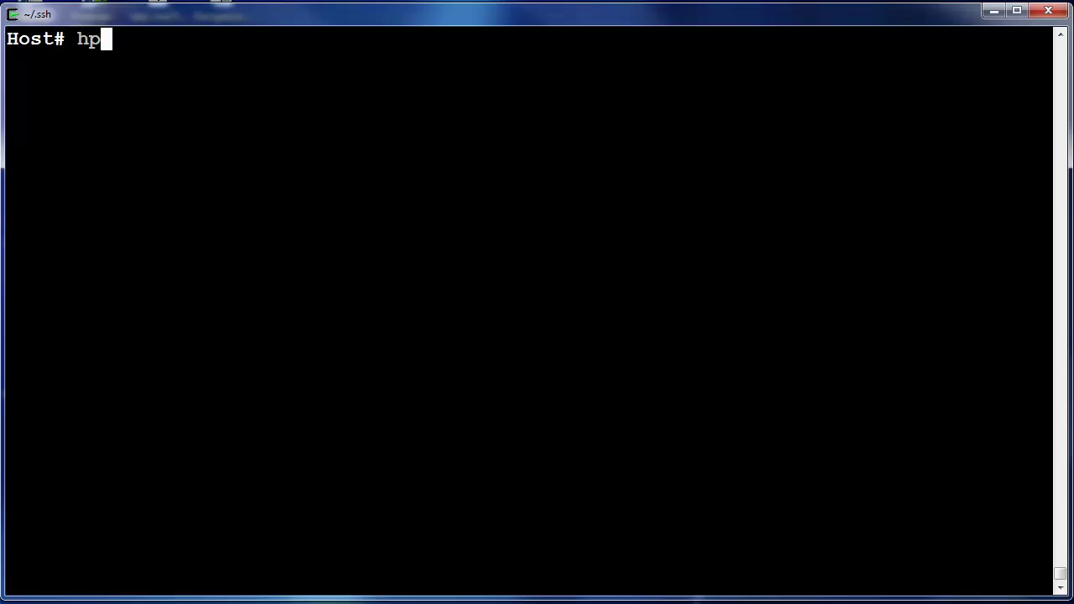
{"action": "type", "text": "rest login"}
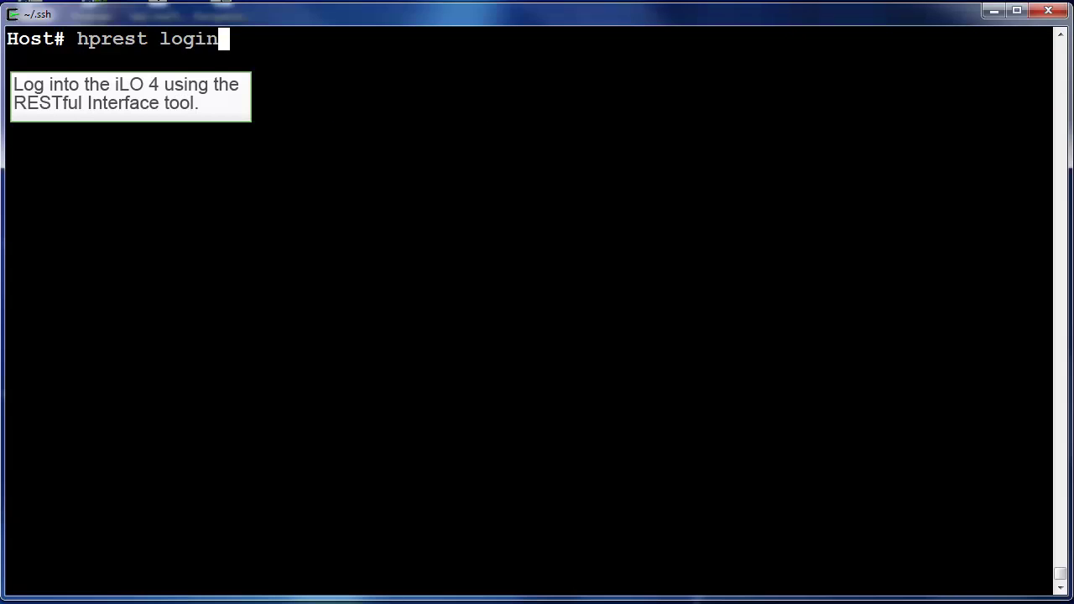
{"action": "type", "text": " --select "}
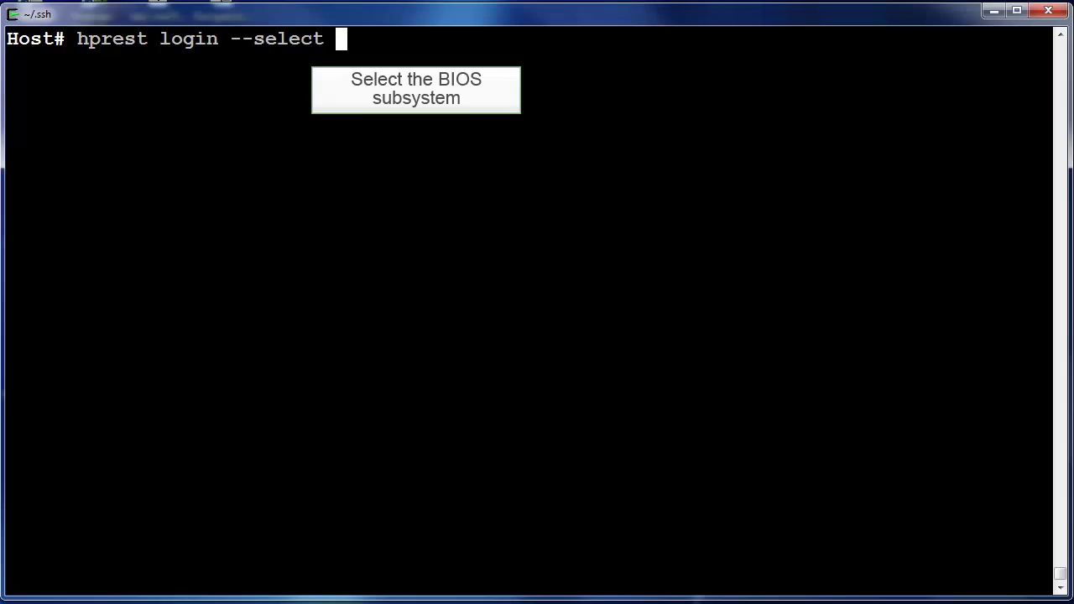
{"action": "type", "text": "HpBios."}
{"action": "key", "text": "Return"}
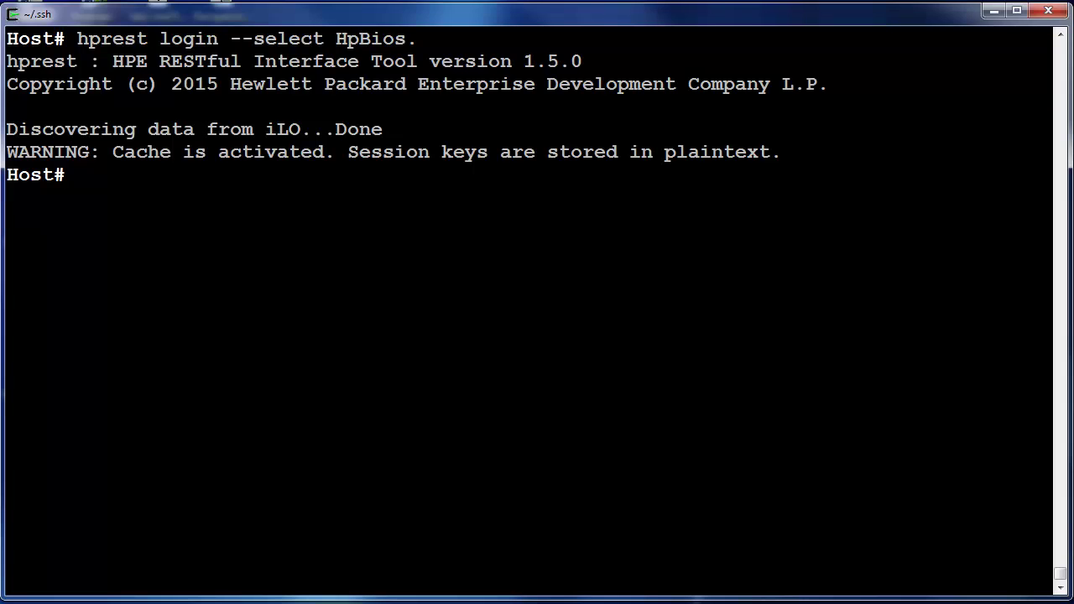
{"action": "key", "text": "ctrl+l"}
{"action": "type", "text": "hprest ls | grep -i nvdimm"}
{"action": "key", "text": "Return"}
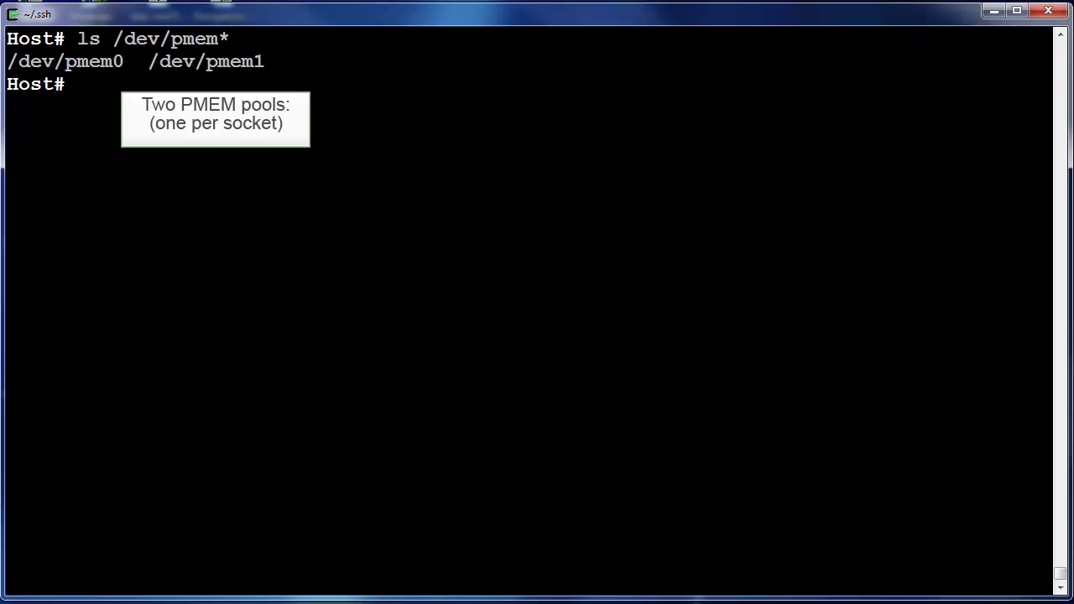
List the disk details of the /dev/pmem* devices with fdisk -l
{"action": "key", "text": "ctrl+l"}
{"action": "type", "text": "fdi"}
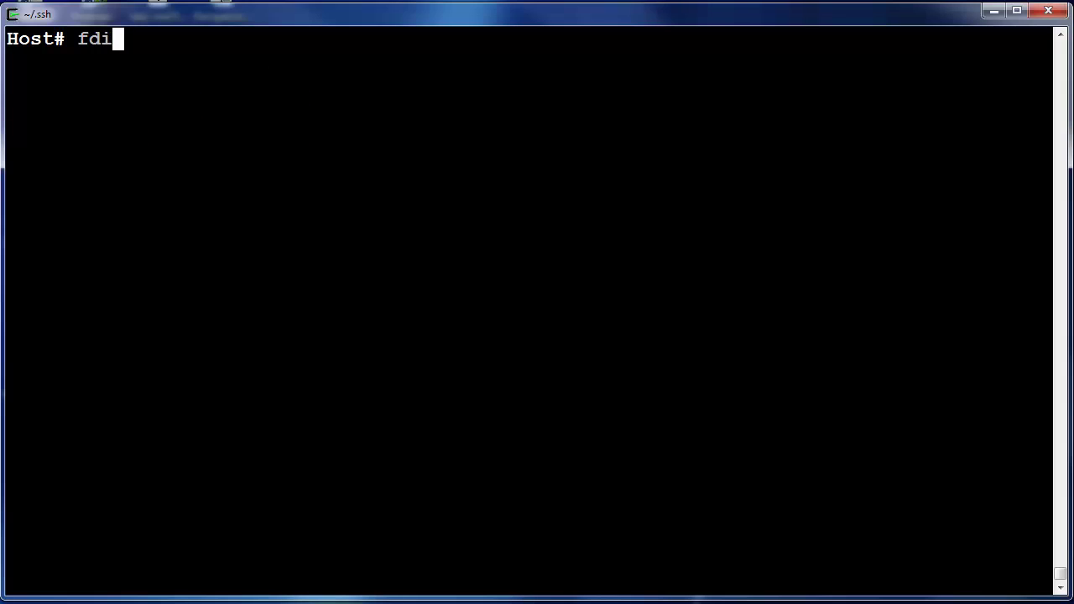
{"action": "type", "text": "sk -l /dev/pmem*"}
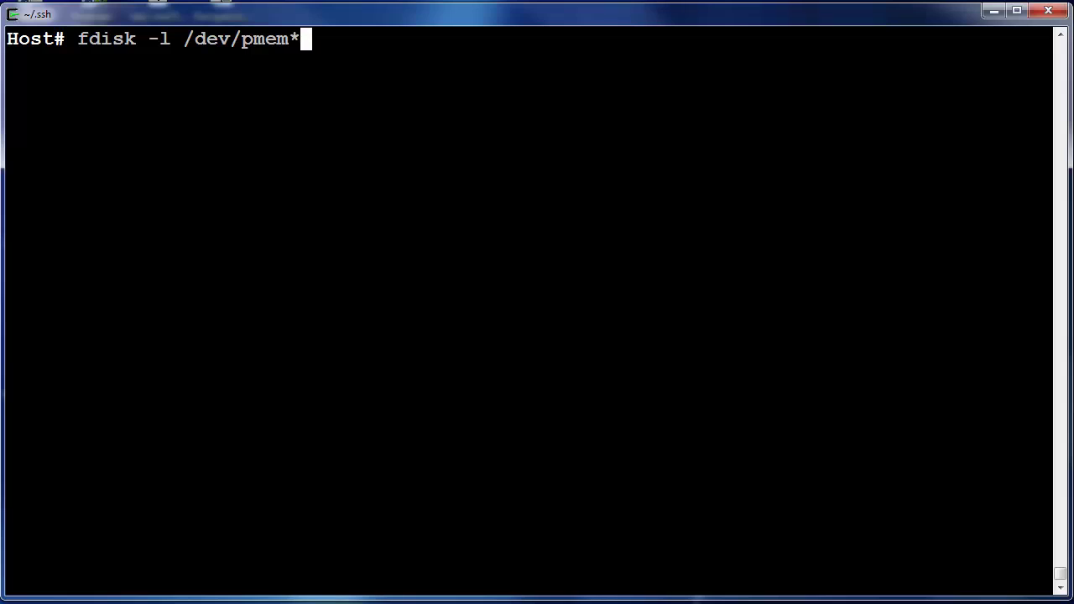
{"action": "key", "text": "Return"}
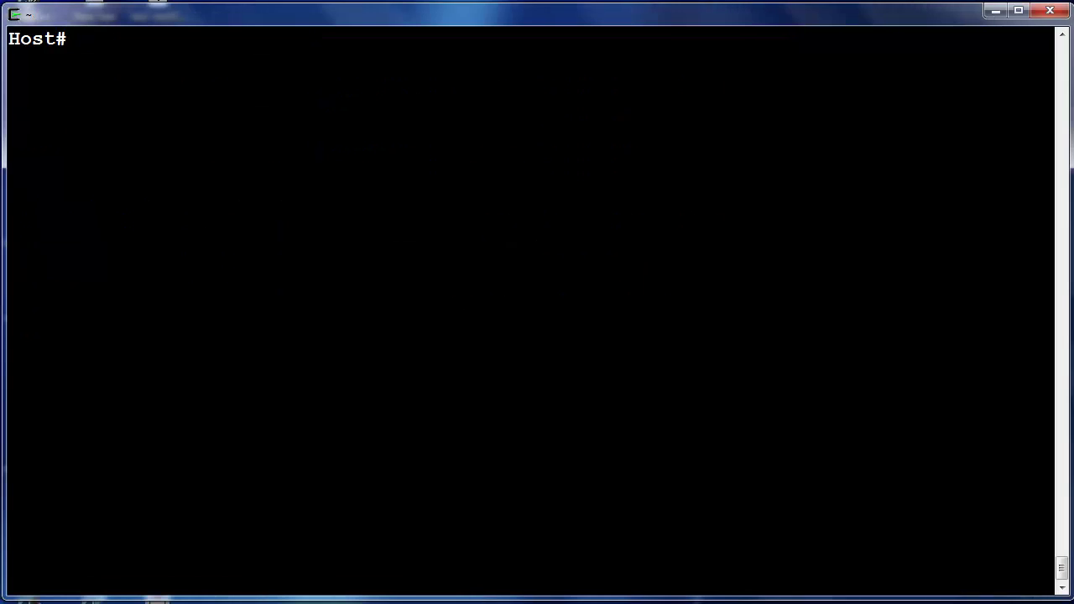
Format /dev/pmem0 and /dev/pmem1 as ext4
{"action": "type", "text": "mkfs"}
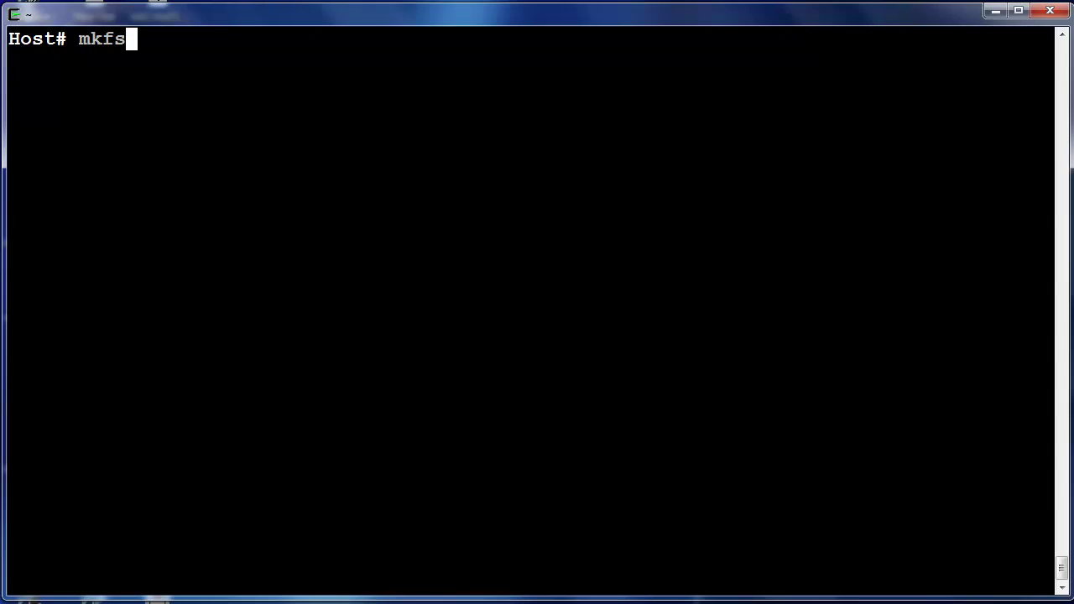
{"action": "type", "text": " -t ext4 -F /dev/pmem"}
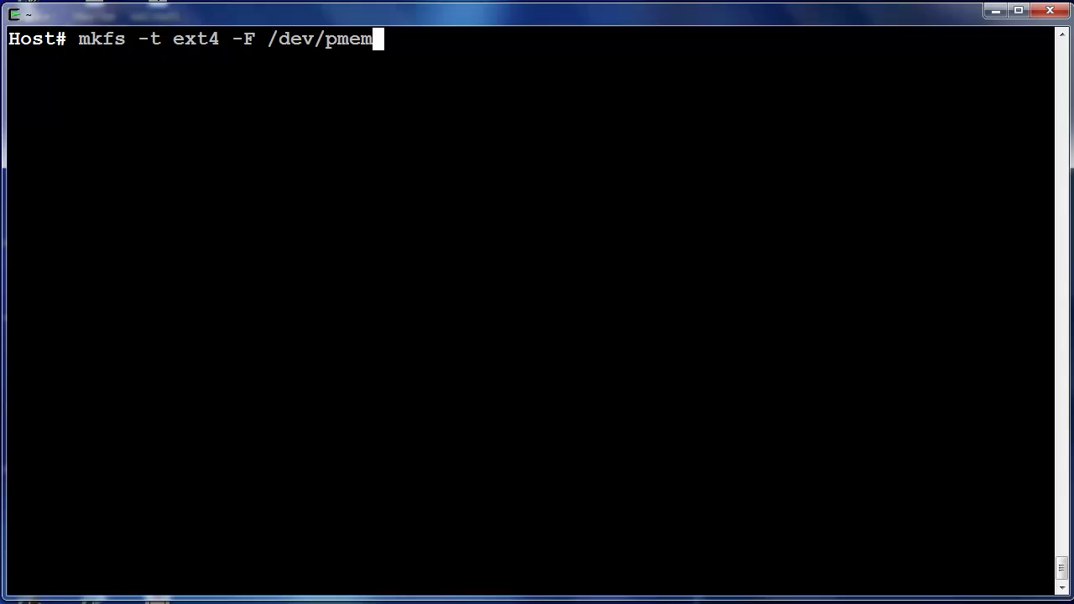
{"action": "type", "text": "0"}
{"action": "key", "text": "Return"}
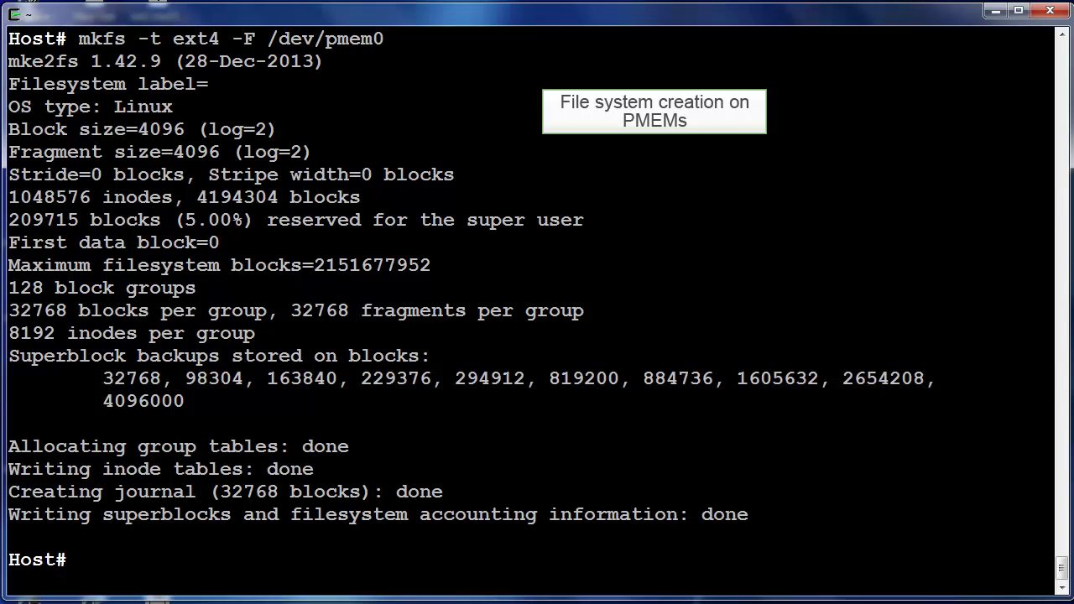
{"action": "type", "text": "mkfs -t ext4 -F /dev/pmem1"}
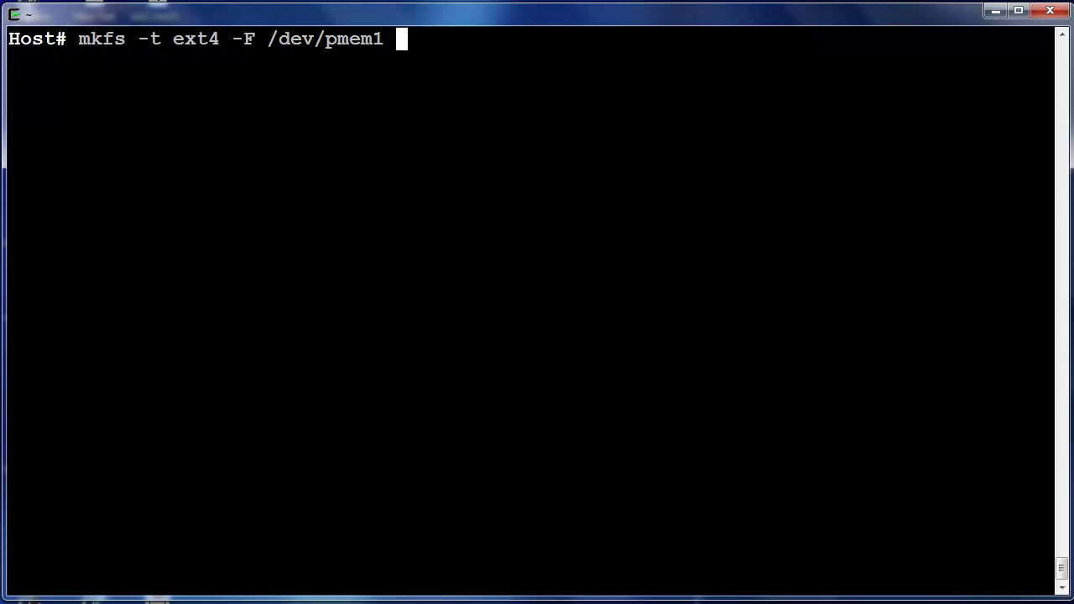
{"action": "key", "text": "Return"}
Create the mount point directories /internal-disk, /no-dax and /dax
{"action": "key", "text": "ctrl+l"}
{"action": "type", "text": "mkd"}
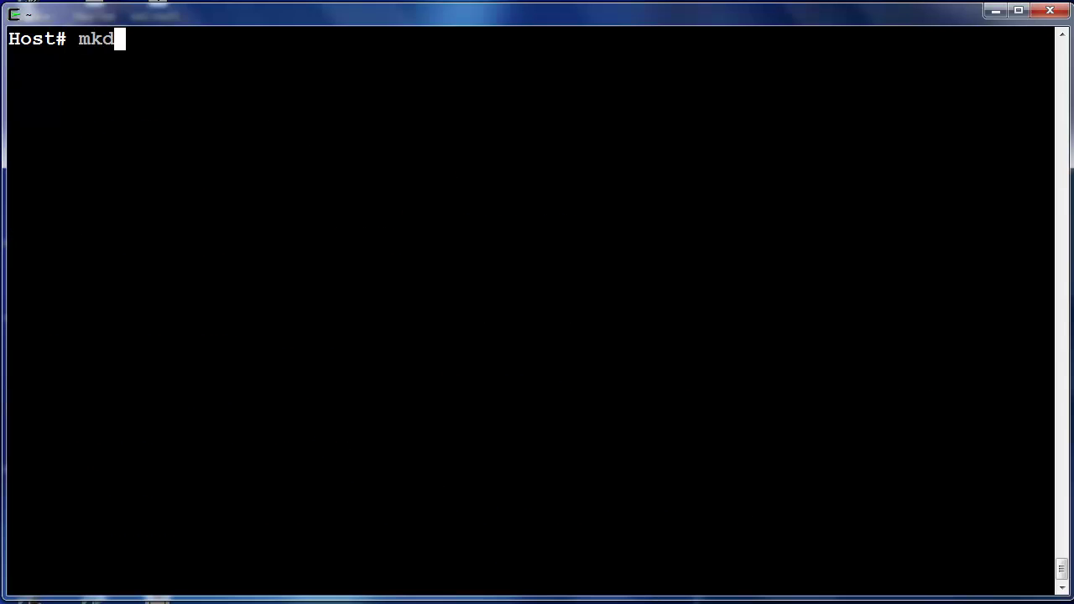
{"action": "type", "text": "ir /internal-dksi"}
{"action": "key", "text": "BackSpace"}
{"action": "key", "text": "BackSpace"}
{"action": "key", "text": "BackSpace"}
{"action": "type", "text": "isk"}
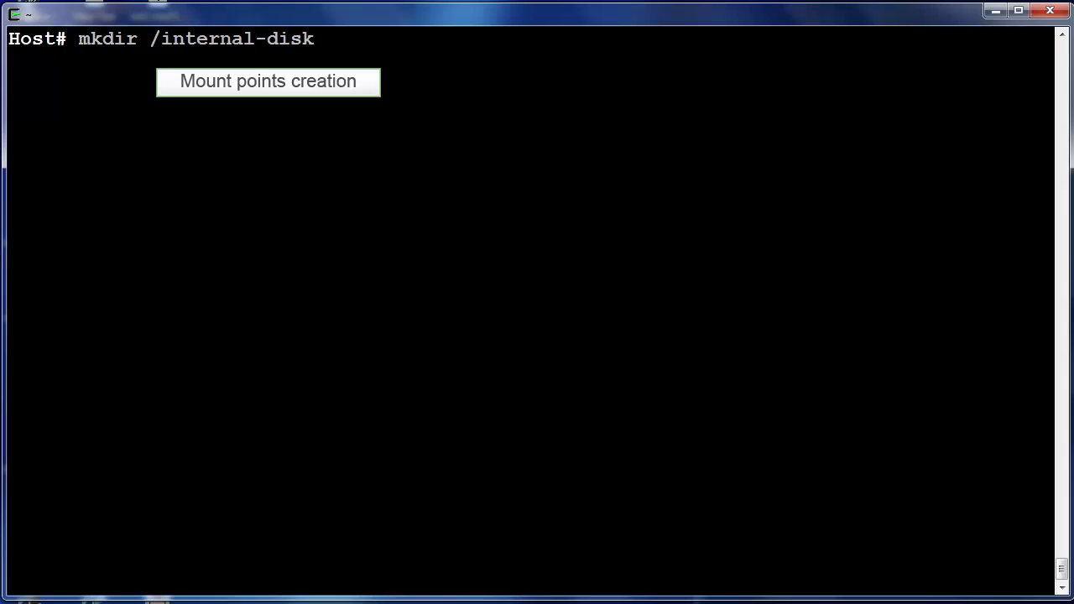
{"action": "type", "text": " /no-dax /dax /"}
{"action": "key", "text": "Return"}
Mount /dev/pmem0 on /no-dax and /dev/pmem1 on /dax with the dax option
{"action": "key", "text": "ctrl+l"}
{"action": "type", "text": "moun"}
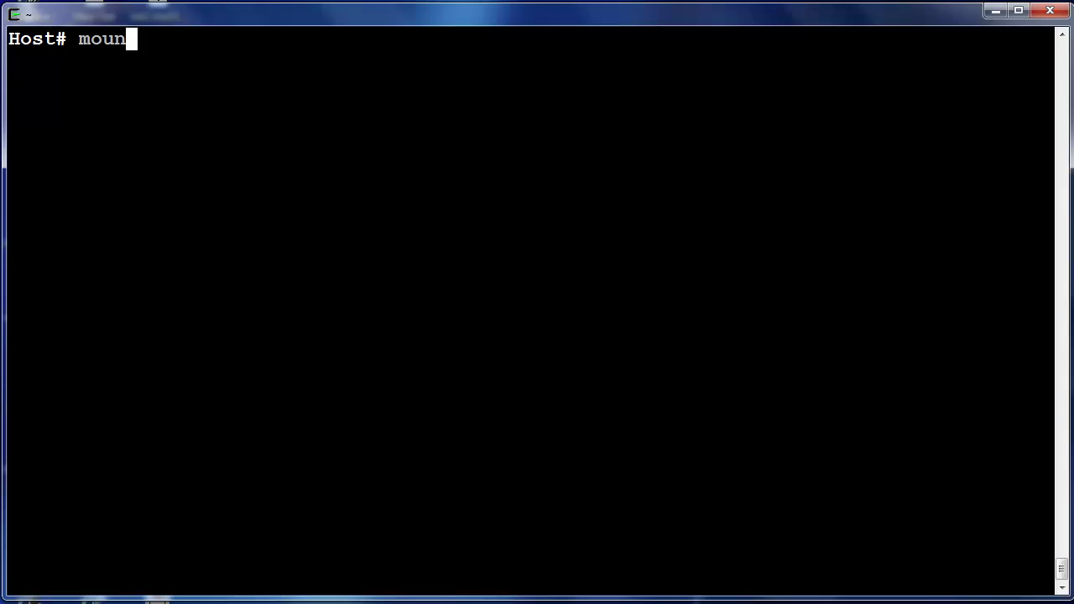
{"action": "type", "text": "t /dev/pmem0 /no-dax"}
{"action": "key", "text": "Return"}
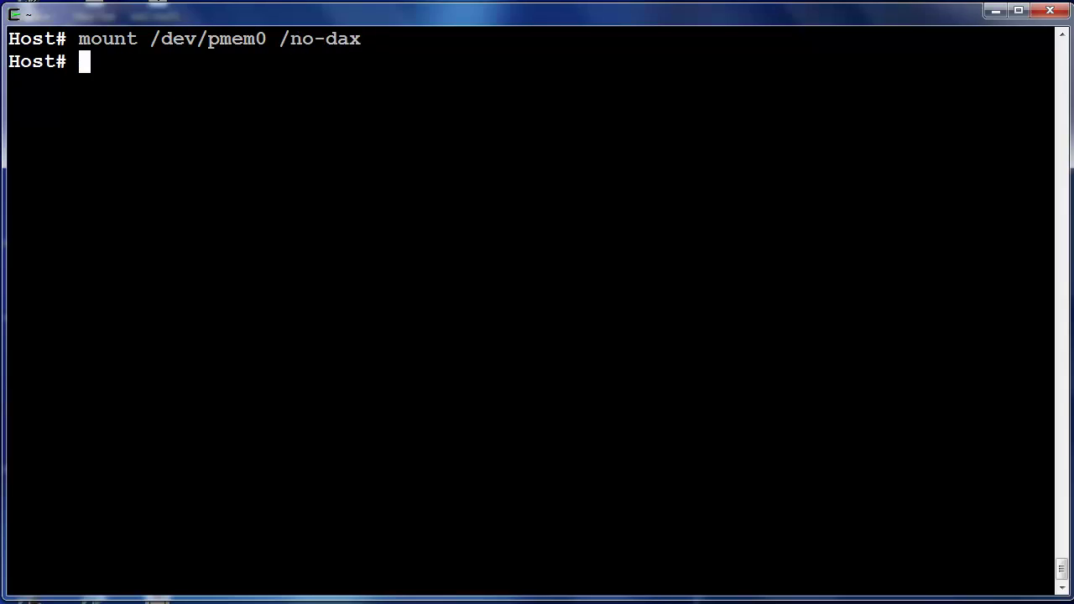
{"action": "type", "text": "mount /dev"}
{"action": "key", "text": "BackSpace"}
{"action": "key", "text": "BackSpace"}
{"action": "key", "text": "BackSpace"}
{"action": "key", "text": "BackSpace"}
{"action": "type", "text": "-o dax /dev/pmem1 /dax"}
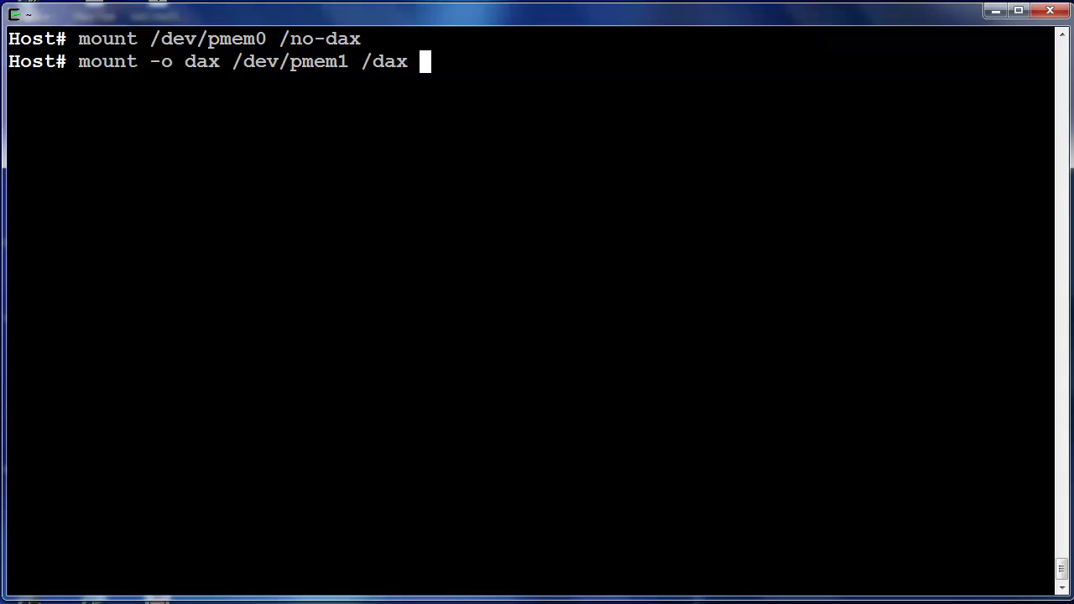
{"action": "key", "text": "Return"}
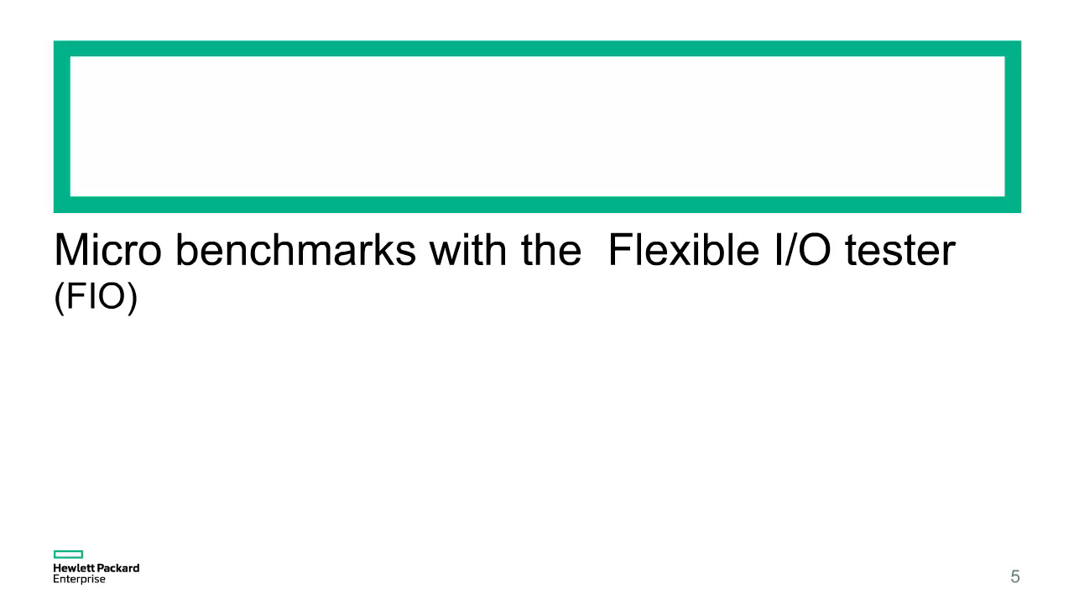
Print the random-rw.fio job file with cat
{"action": "type", "text": "cat ra"}
{"action": "type", "text": "n"}
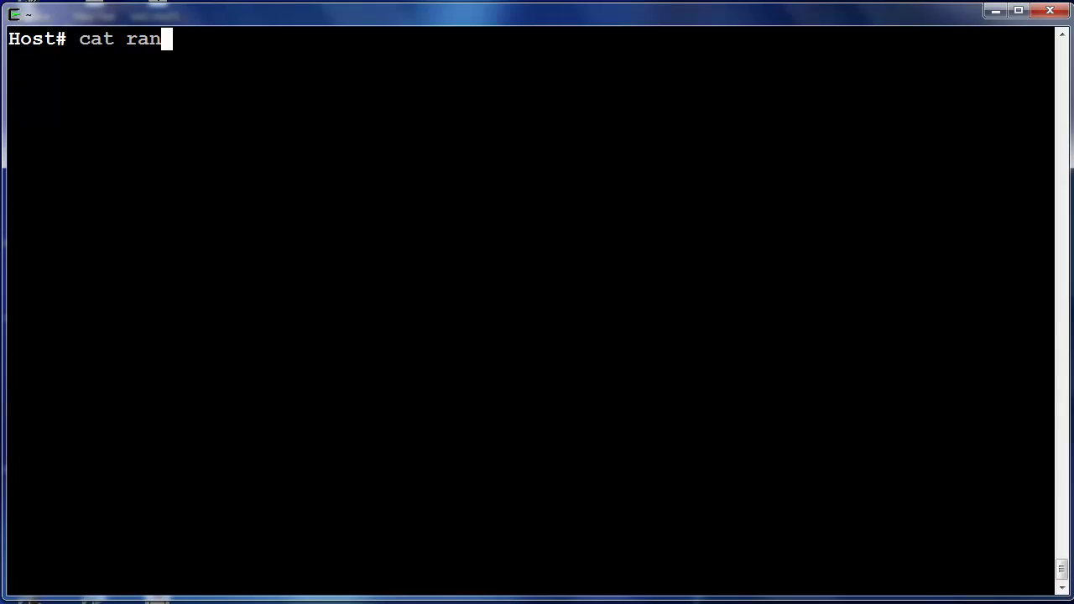
{"action": "type", "text": "dom-rw.fio"}
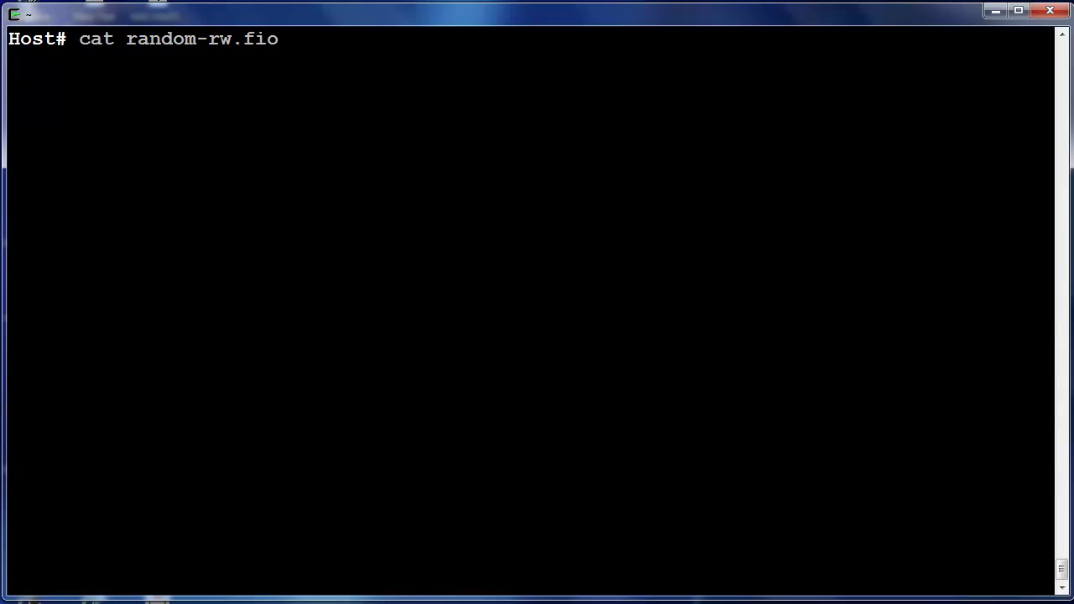
{"action": "key", "text": "Return"}
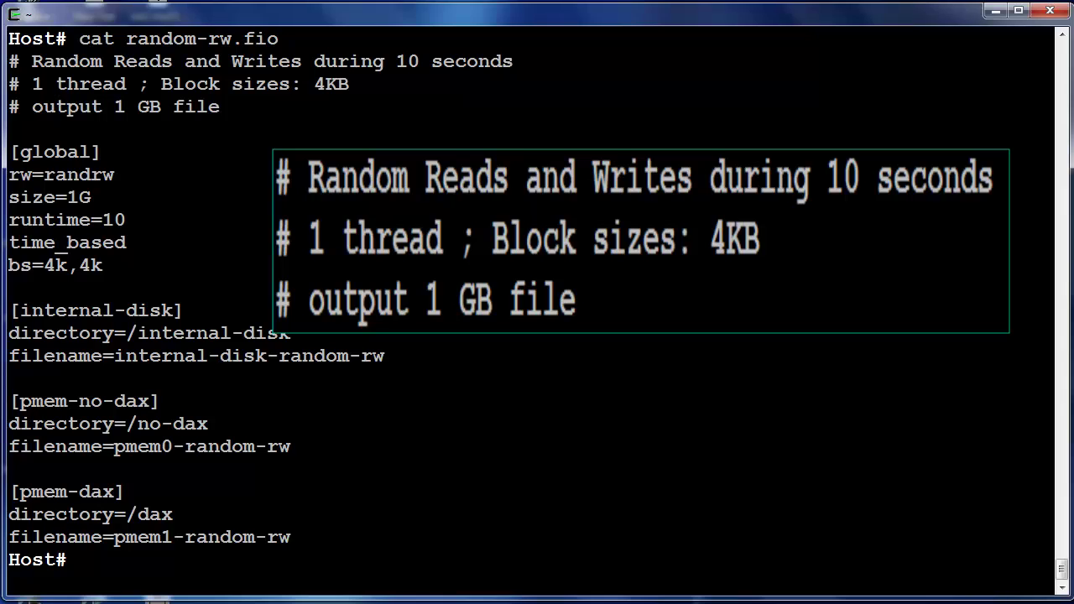
Run the fio internal-disk, pmem-no-dax and pmem-dax sections, filtering read, write and cpu lines
{"action": "key", "text": "ctrl+l"}
{"action": "type", "text": "fio --sec"}
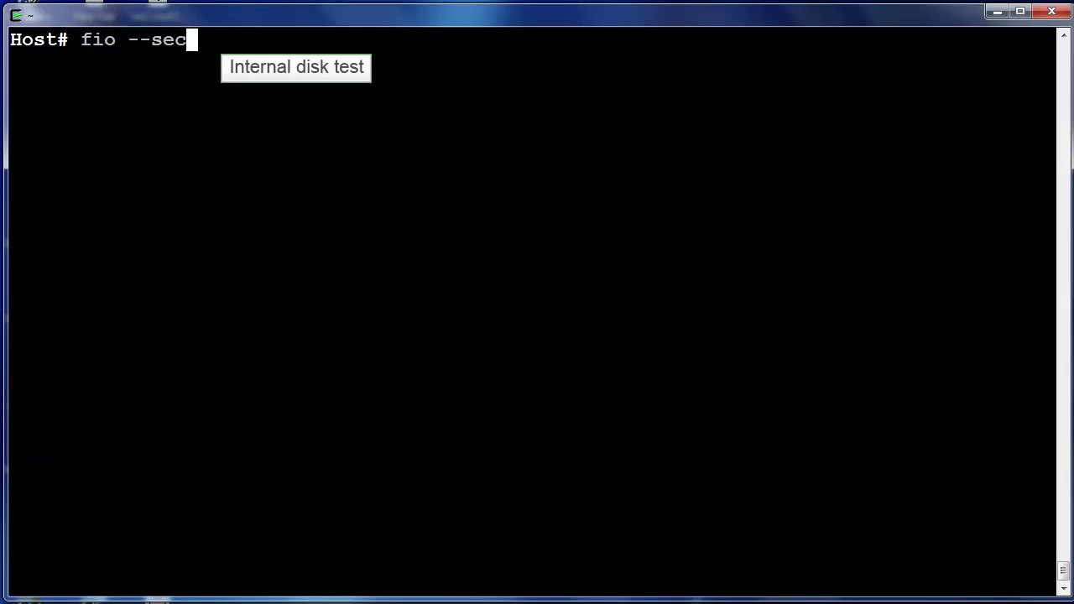
{"action": "type", "text": "tion internal-disk random-rw.fio | grep -"}
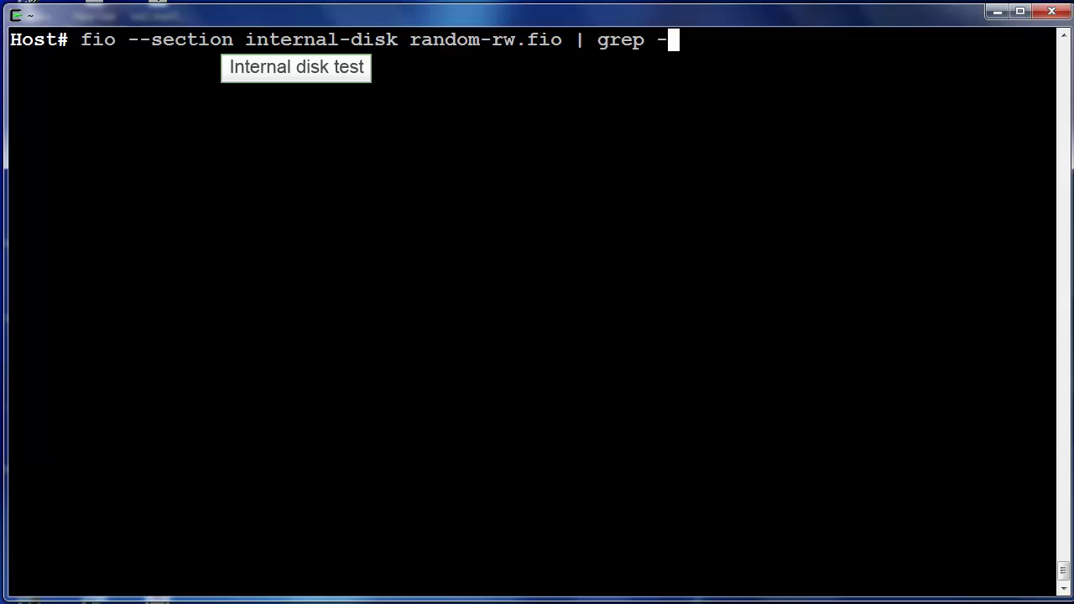
{"action": "type", "text": "E 'read :|write:|cpu '"}
{"action": "key", "text": "Return"}
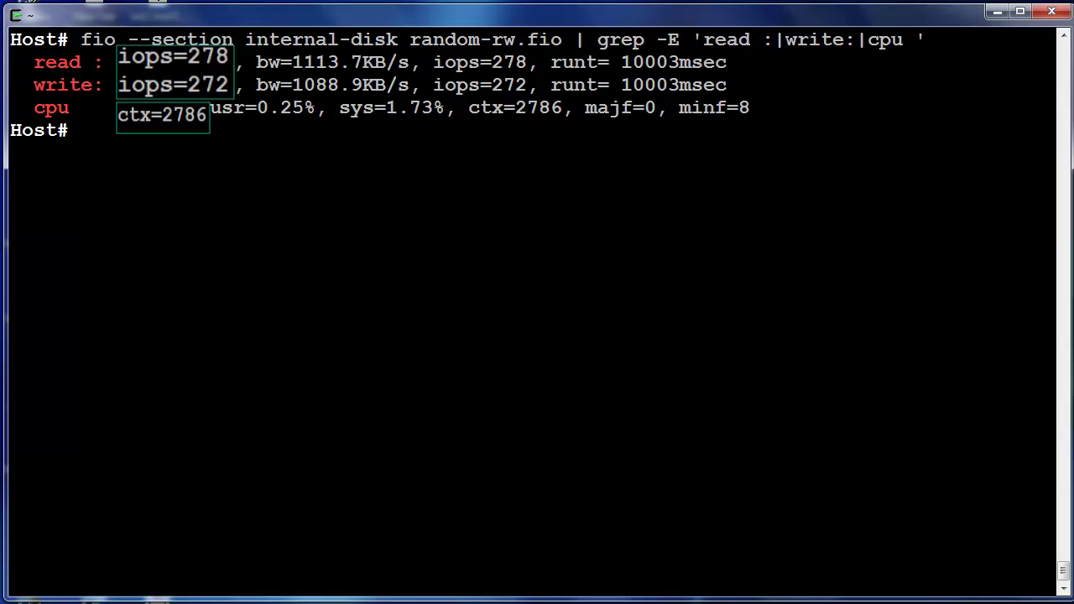
{"action": "key", "text": "Return"}
{"action": "type", "text": "f"}
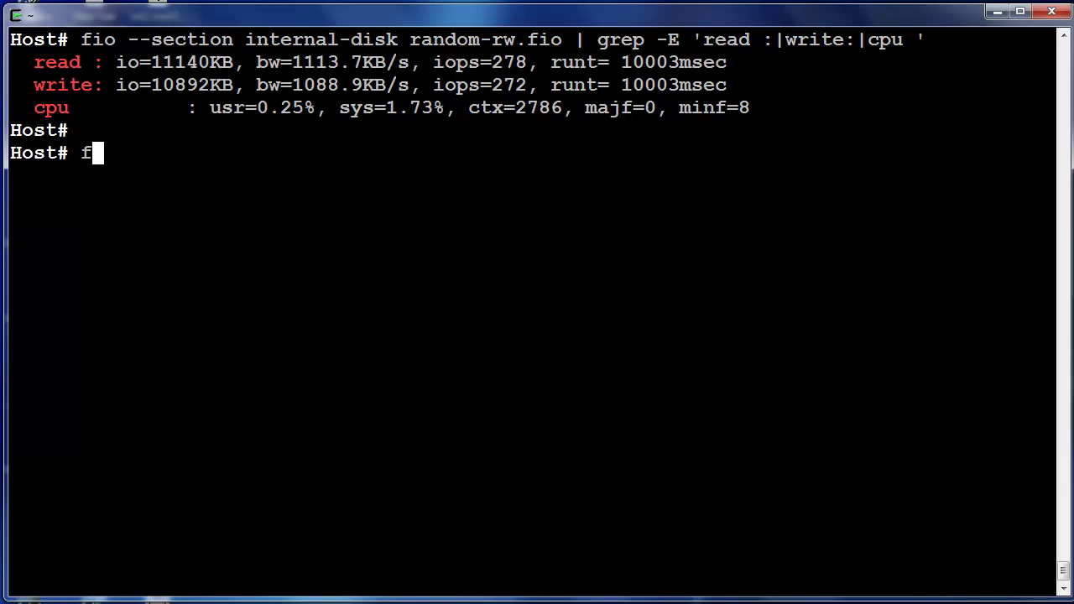
{"action": "type", "text": "io --section pmem-no-dax random-rw.fio | grep -E 'read :|write:|cpu '"}
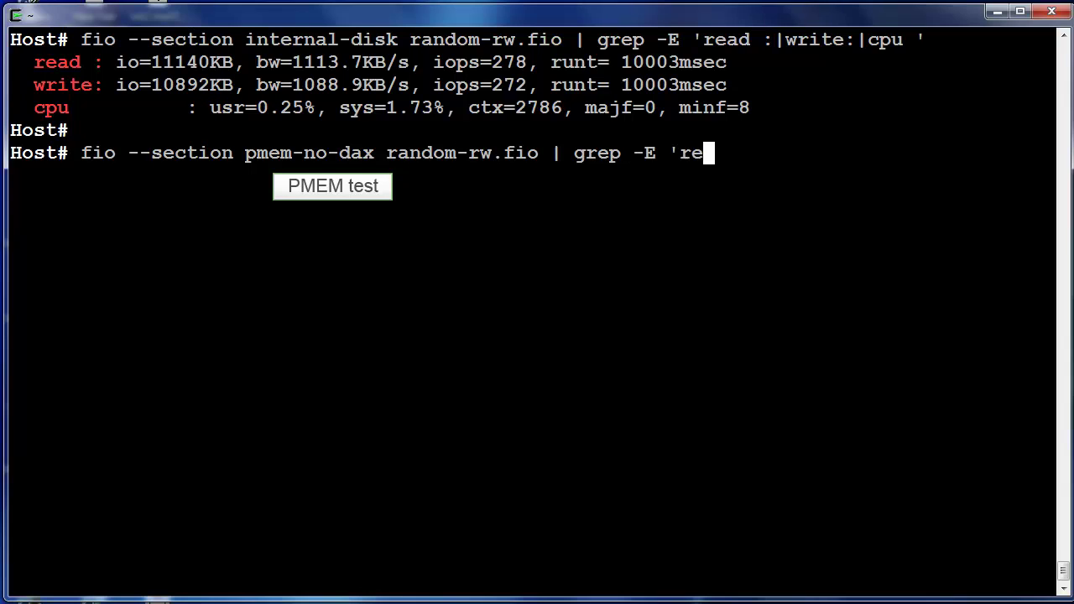
{"action": "key", "text": "Return"}
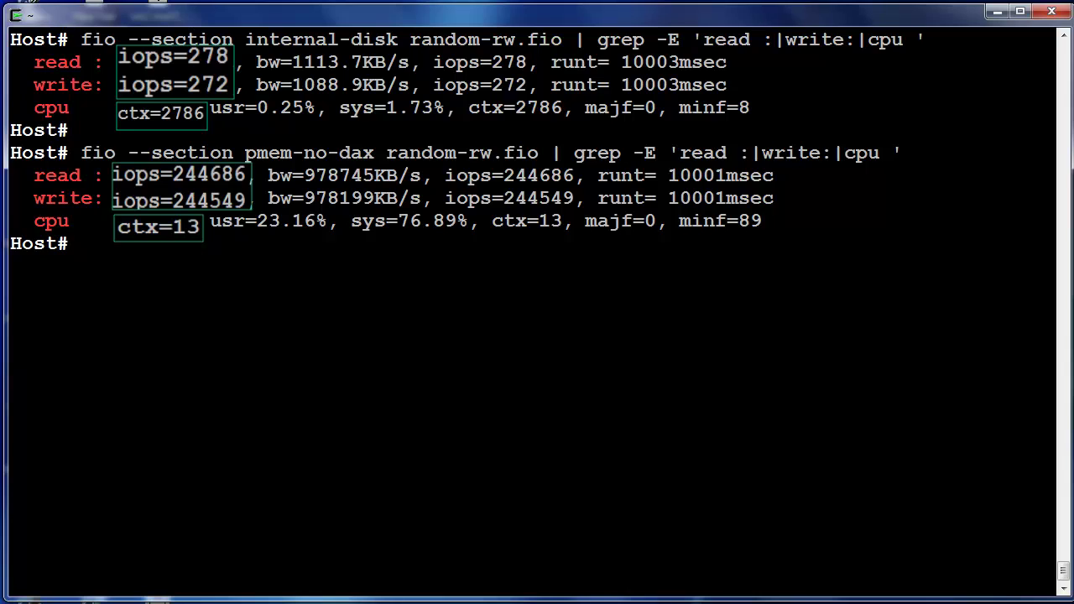
{"action": "key", "text": "Return"}
{"action": "key", "text": "Return"}
{"action": "type", "text": "fio --section pme"}
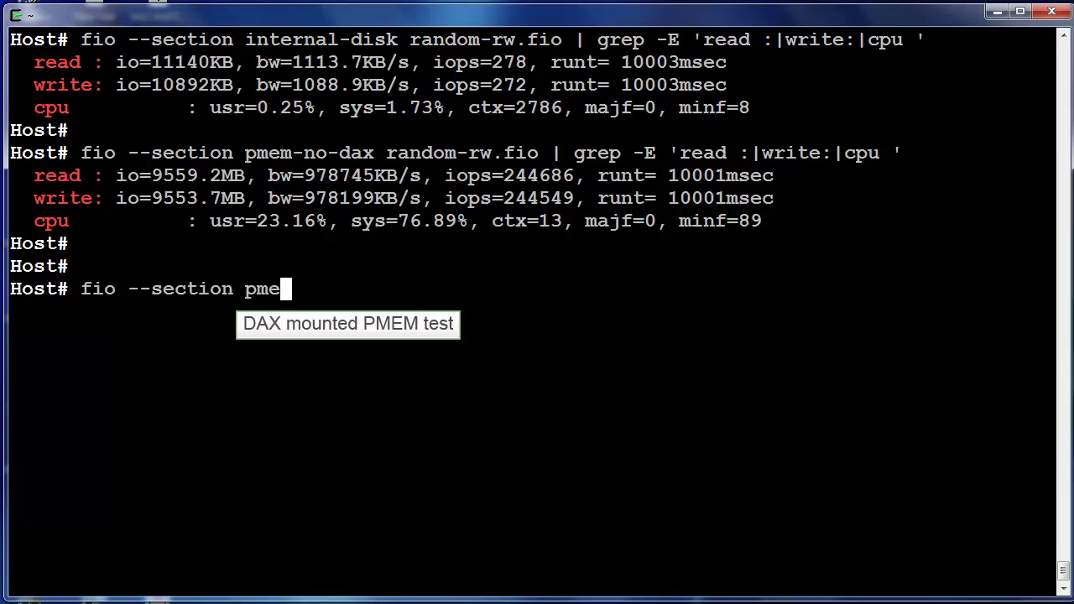
{"action": "type", "text": "m-dax random-rw.fio | grep -E 'read :|write:|cpu "}
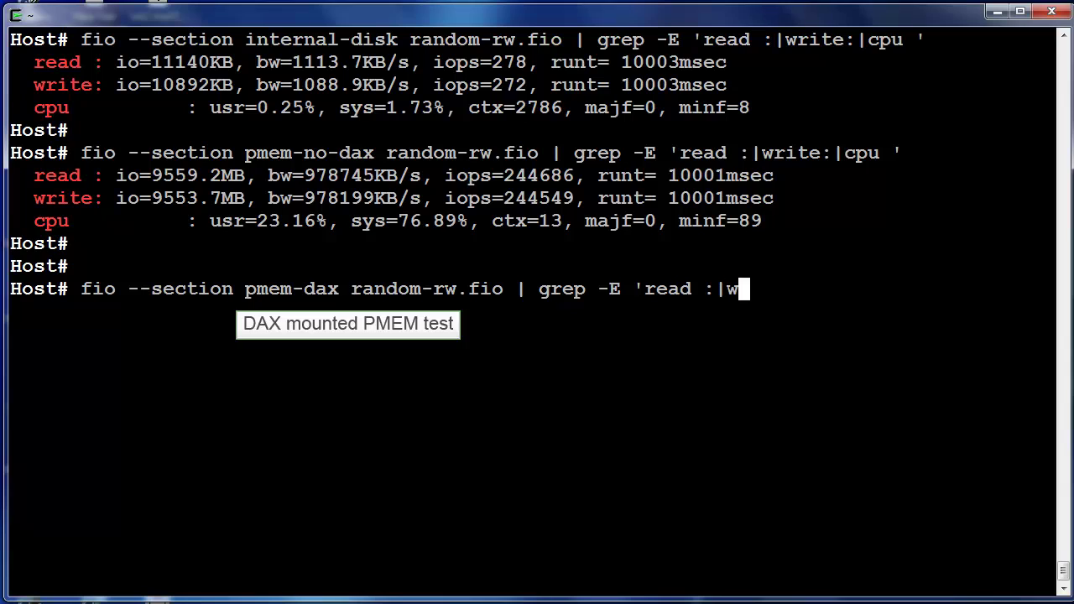
{"action": "type", "text": "'"}
{"action": "key", "text": "Return"}
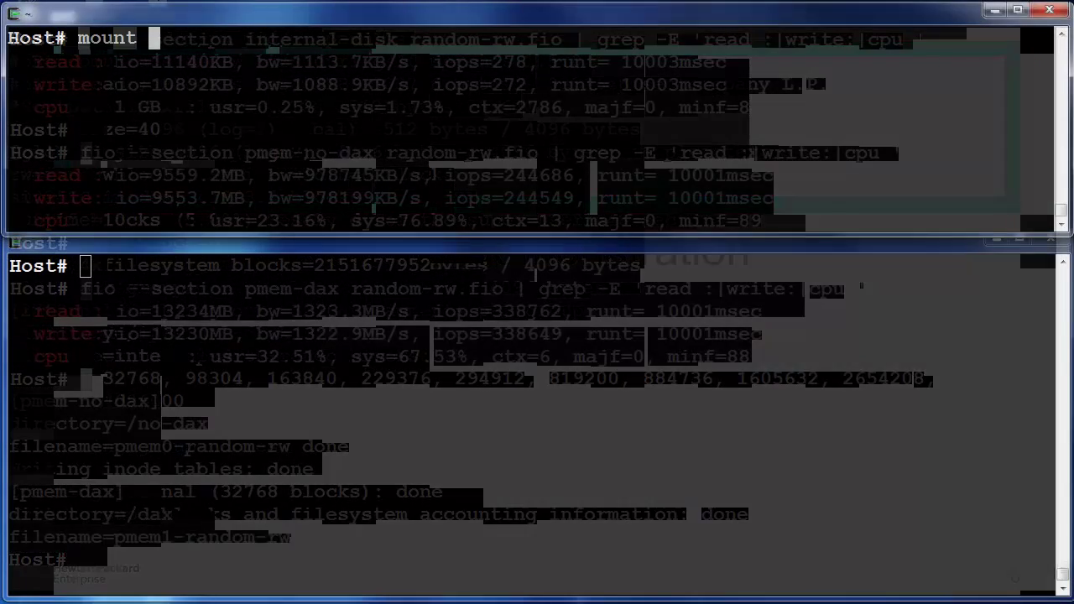
Confirm the two PMEM mounts and record the md5sum of /no-dax/pmem0-random-rw
{"action": "type", "text": "| tail -2"}
{"action": "key", "text": "Return"}
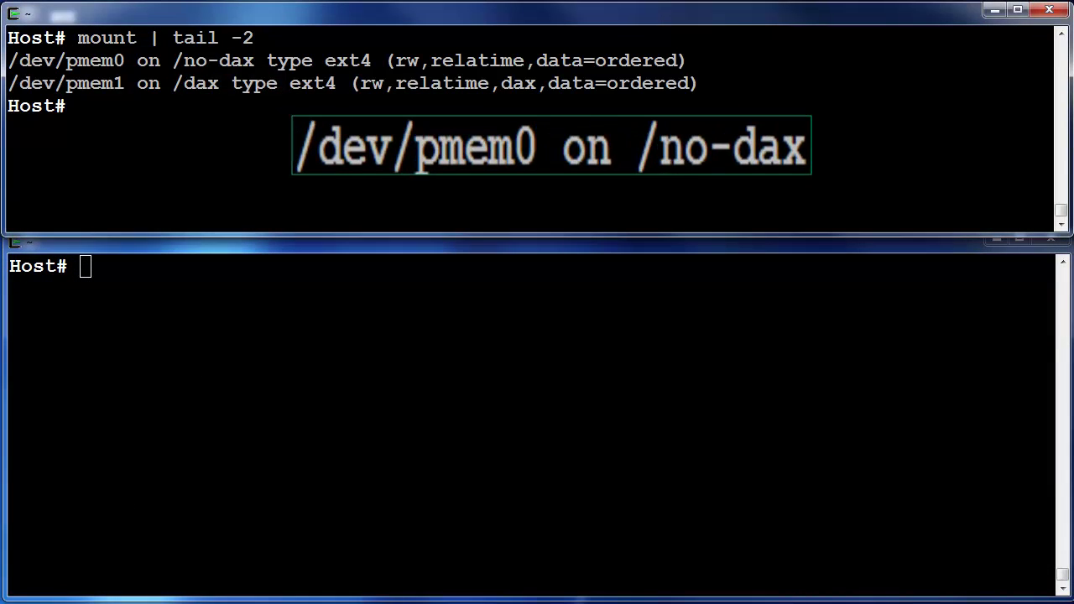
{"action": "key", "text": "ctrl+l"}
{"action": "type", "text": "md5sum /no-dax/pmem0-random-rw"}
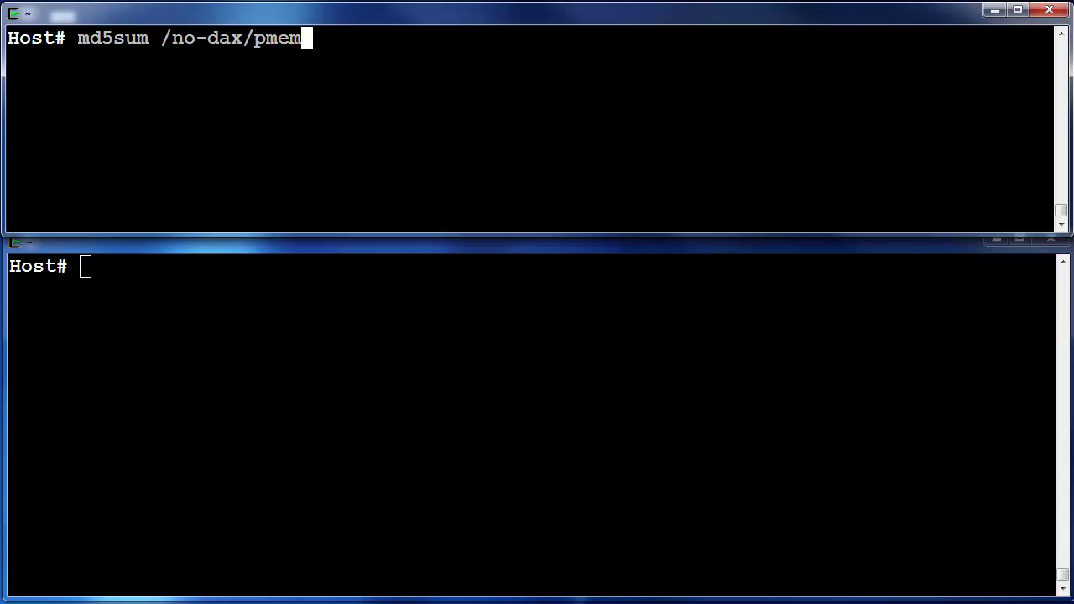
{"action": "key", "text": "Return"}
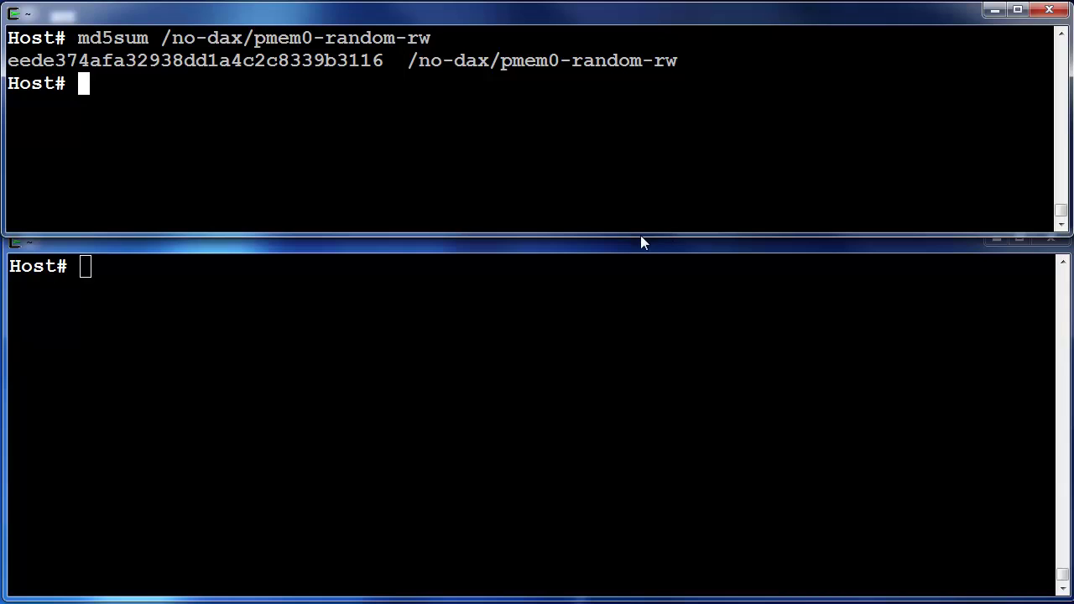
In iLO, hard power the server off, power it on, and connect to the virtual serial console
{"action": "left_click", "coordinate": [617, 254]}
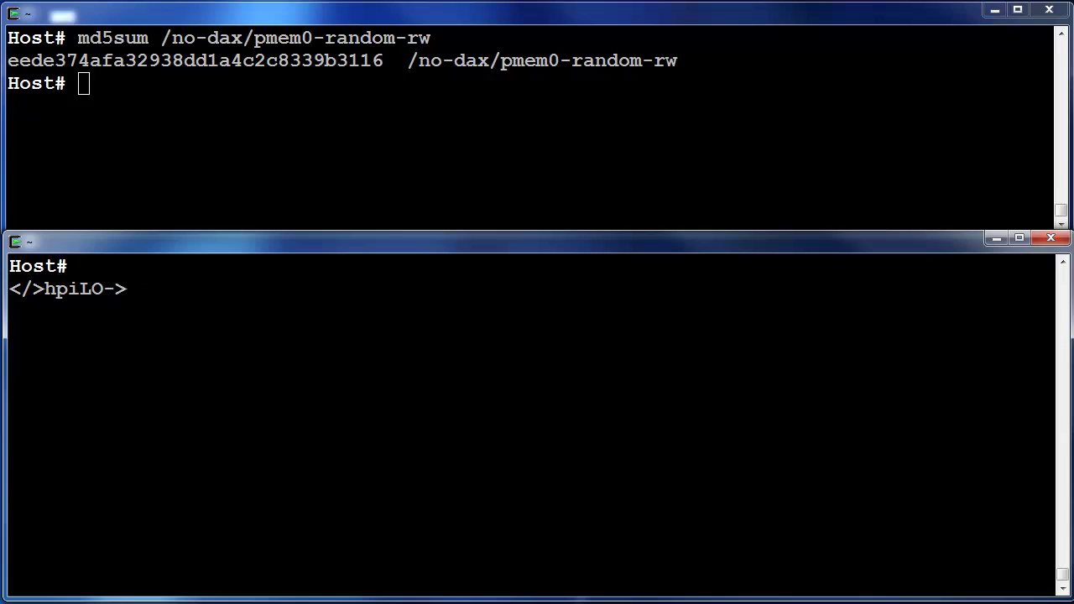
{"action": "type", "text": "power off hard"}
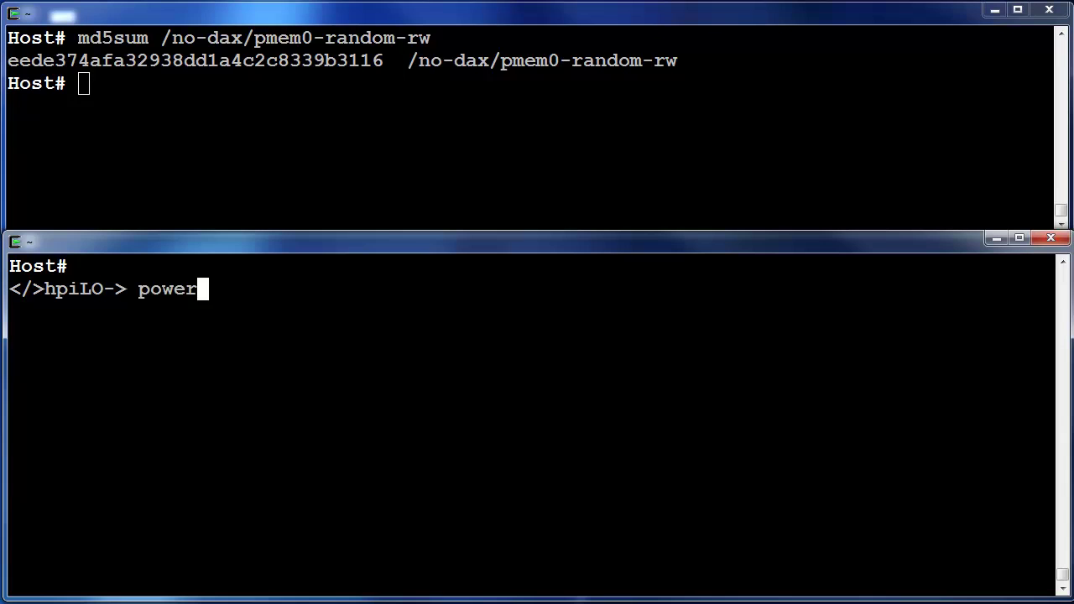
{"action": "key", "text": "Return"}
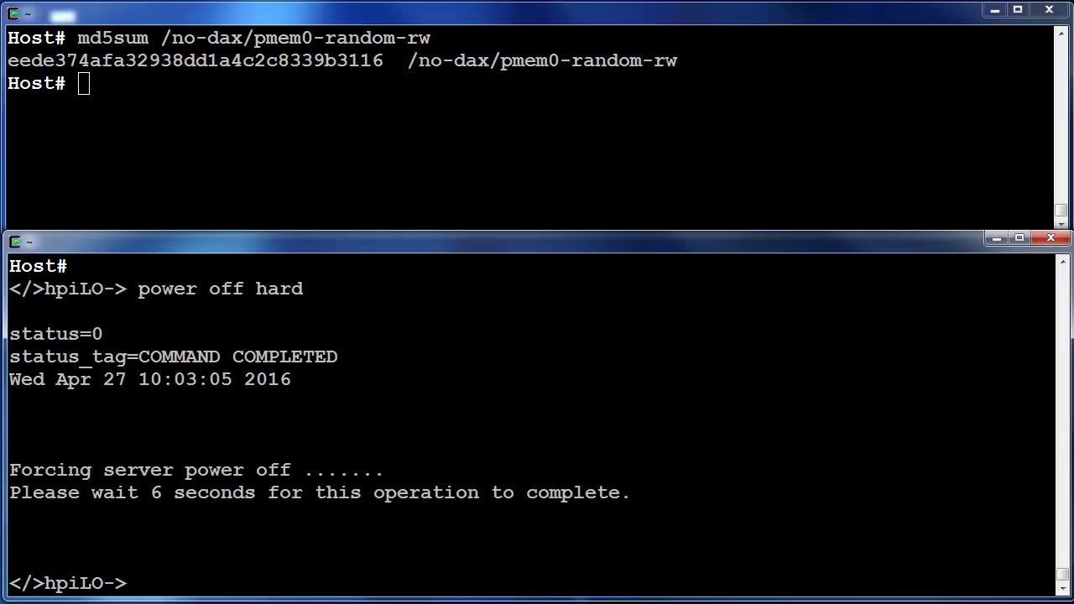
{"action": "key", "text": "Return"}
{"action": "key", "text": "Return"}
{"action": "type", "text": "power on"}
{"action": "key", "text": "Return"}
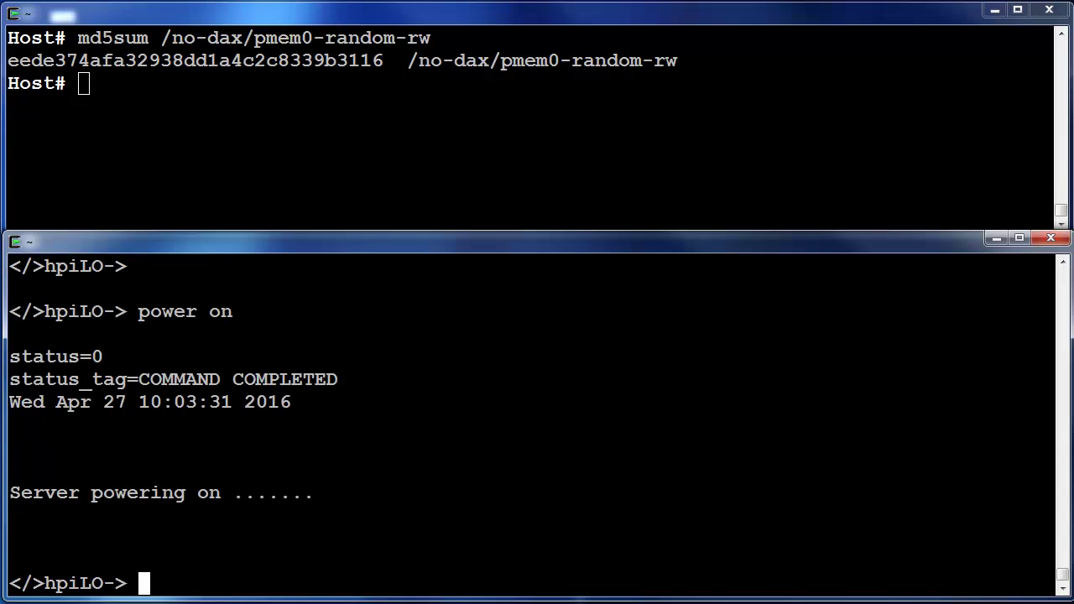
{"action": "key", "text": "Return"}
{"action": "type", "text": "p"}
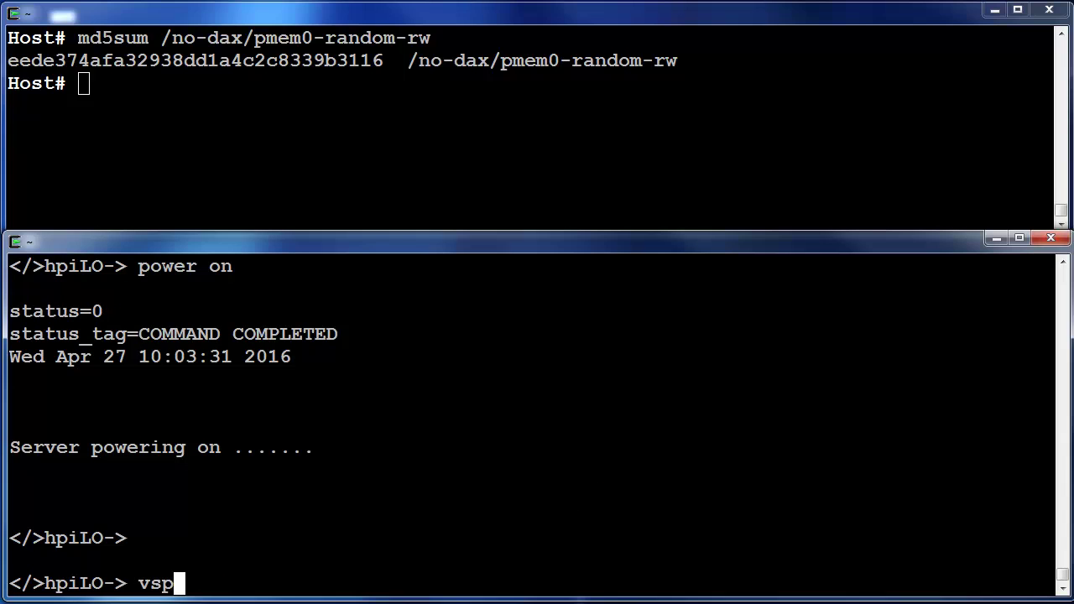
{"action": "type", "text": "sp"}
{"action": "key", "text": "Return"}
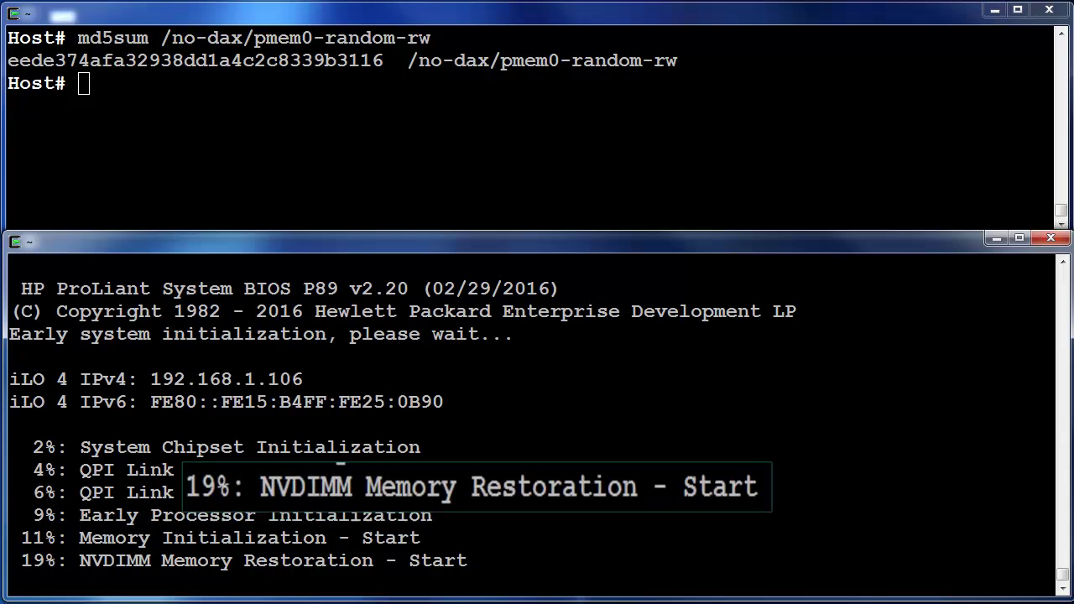